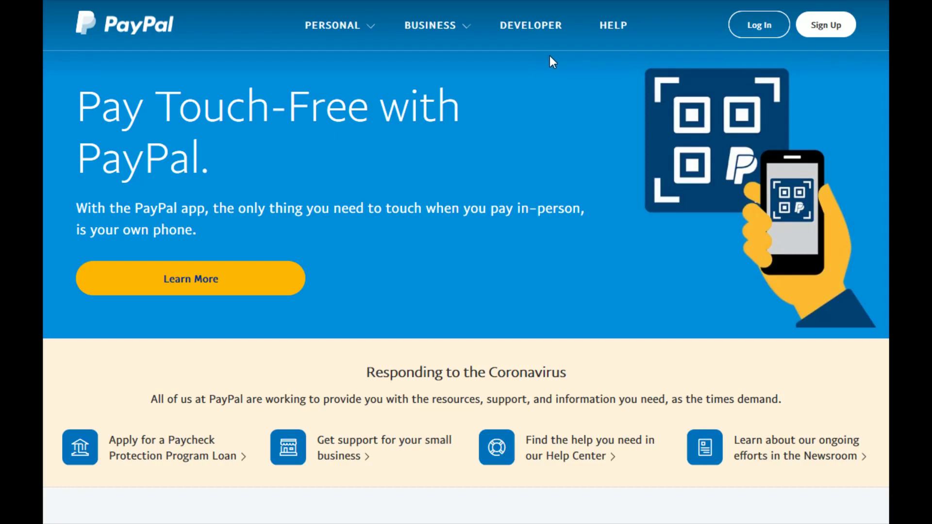
Log in to PayPal from the homepage to reach the account Summary with balance and activity.
left_click(758, 27)
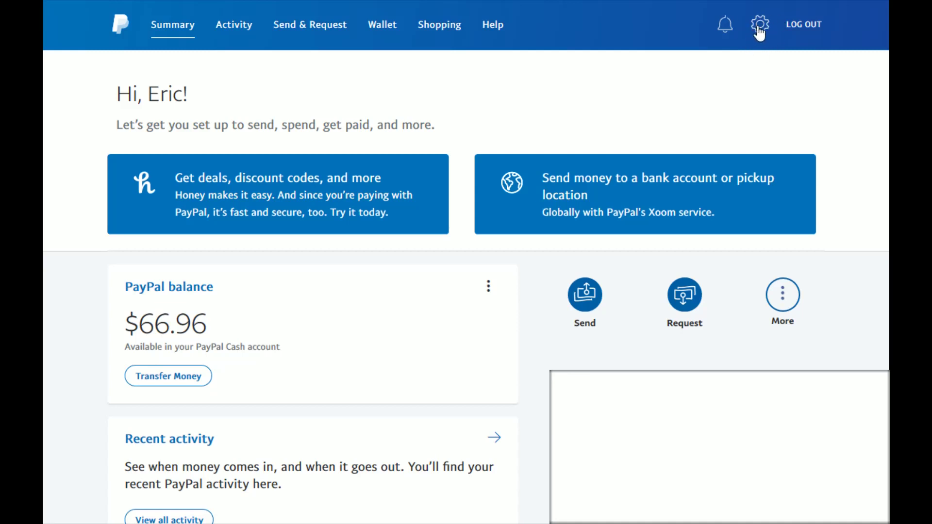
Open Account settings from the gear icon, showing profile, language, time zone and nationality.
left_click(760, 27)
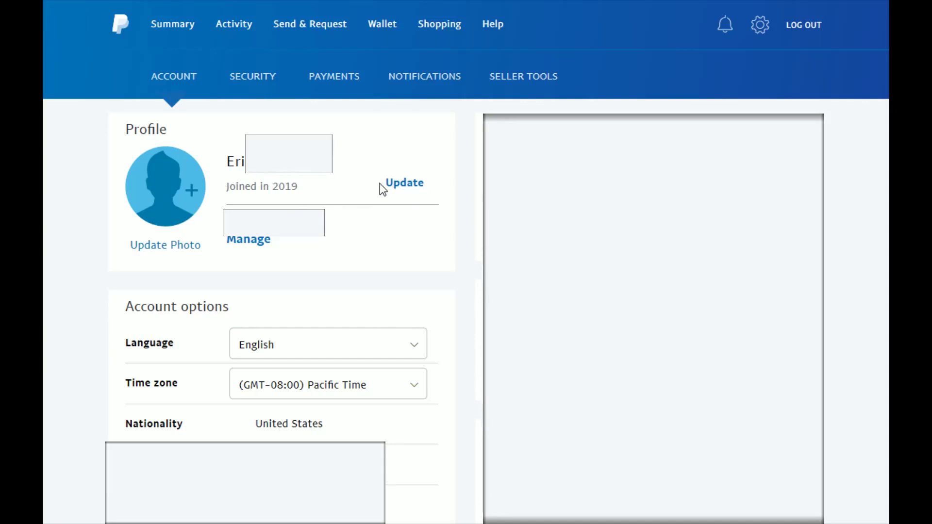
Bring up the 'Select your type of name change' dialog from the profile name's Update link.
left_click(401, 189)
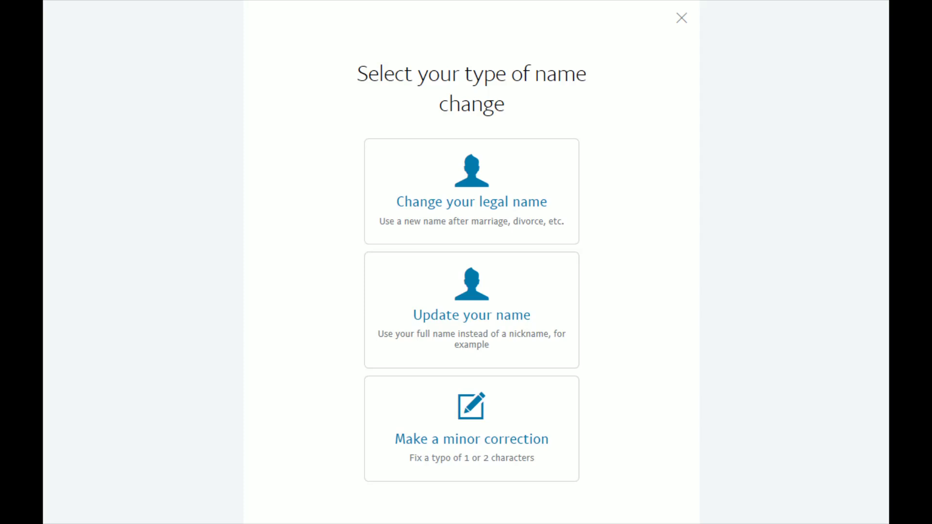